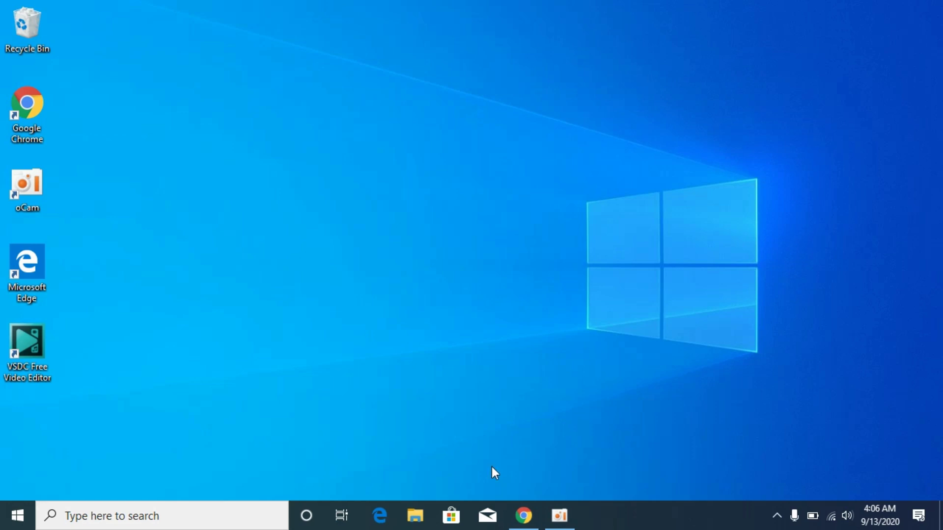
Step: Search Google from Chrome's address bar for an api-ms-win-crt-math-l1-1-0.dll download
left_click(521, 514)
right_click(330, 45)
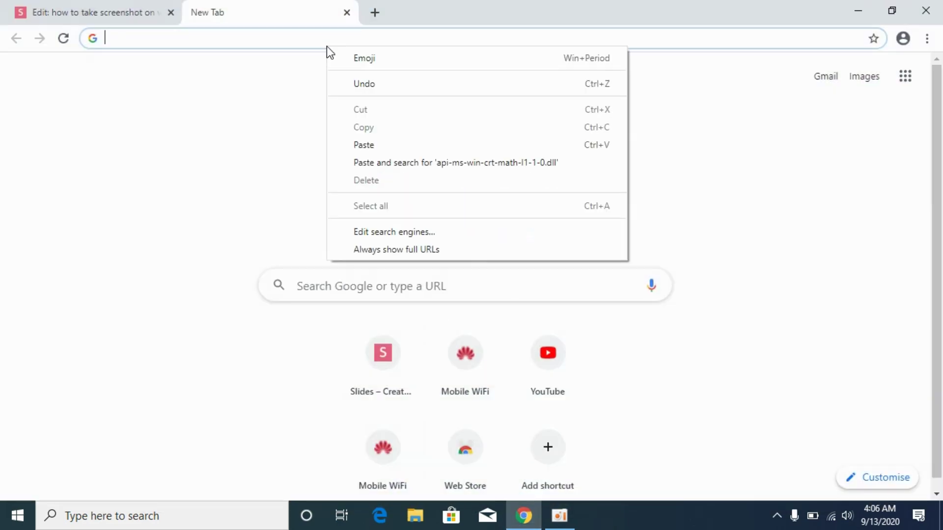
left_click(377, 145)
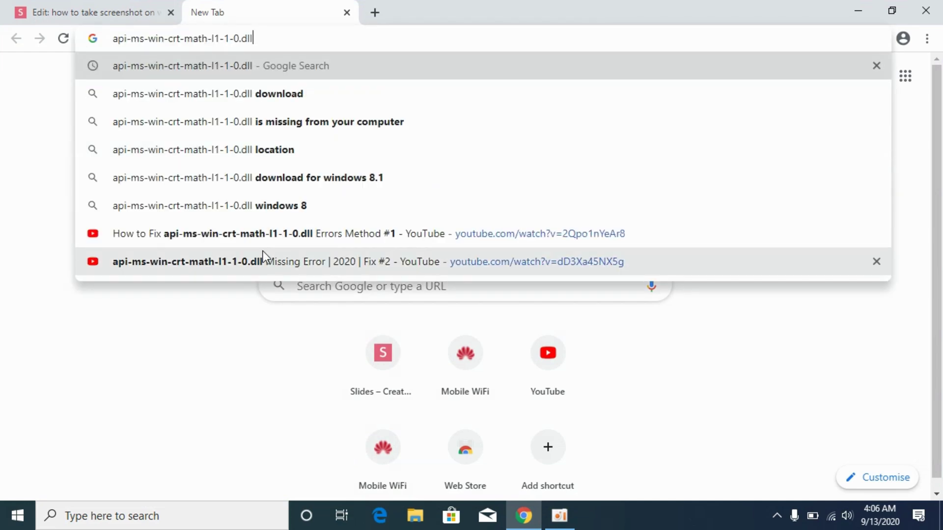
left_click(311, 96)
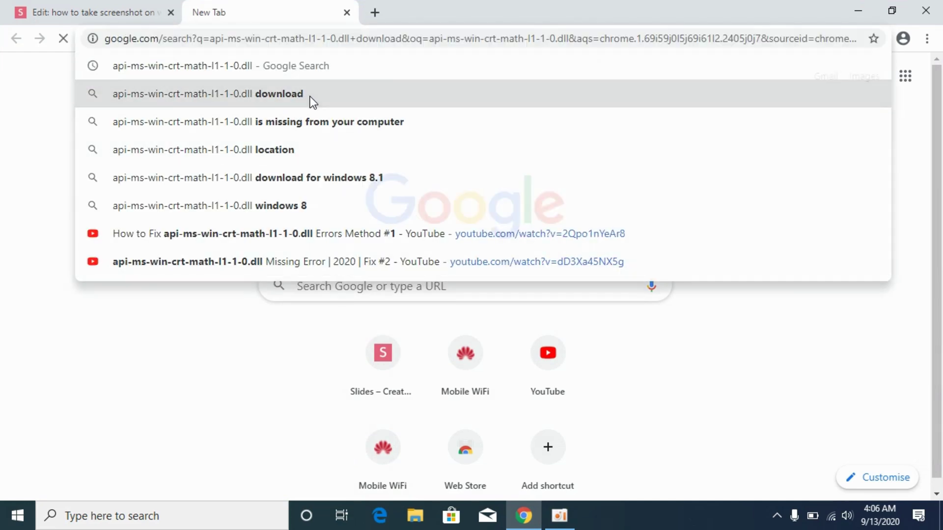
Step: Scroll the STS Tutorial page to the Installation Instructions and highlight the 32-Bit download
scroll(81, 210, "down", 4)
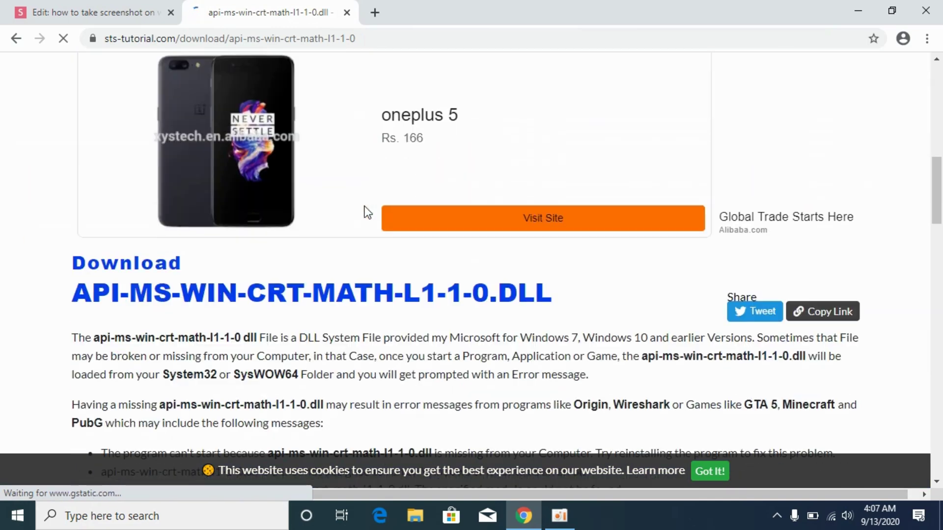
scroll(365, 210, "down", 10)
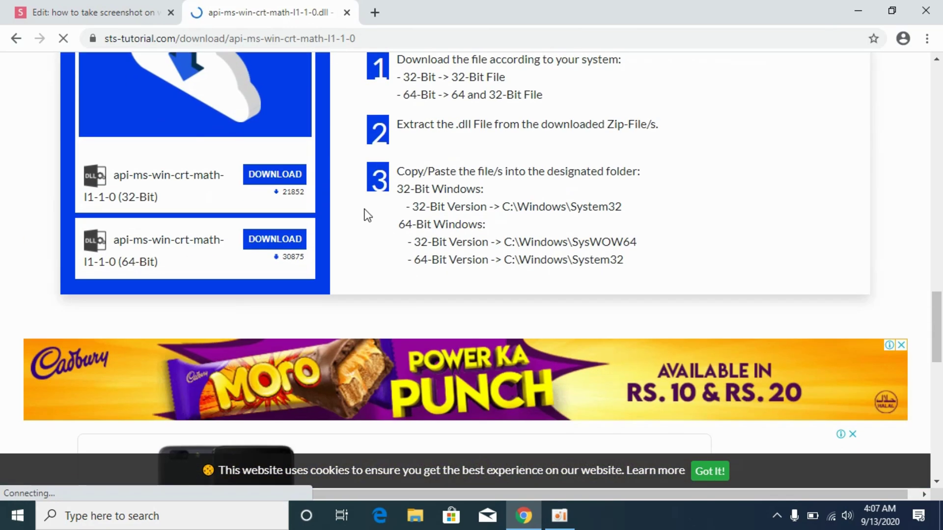
scroll(365, 208, "up", 3)
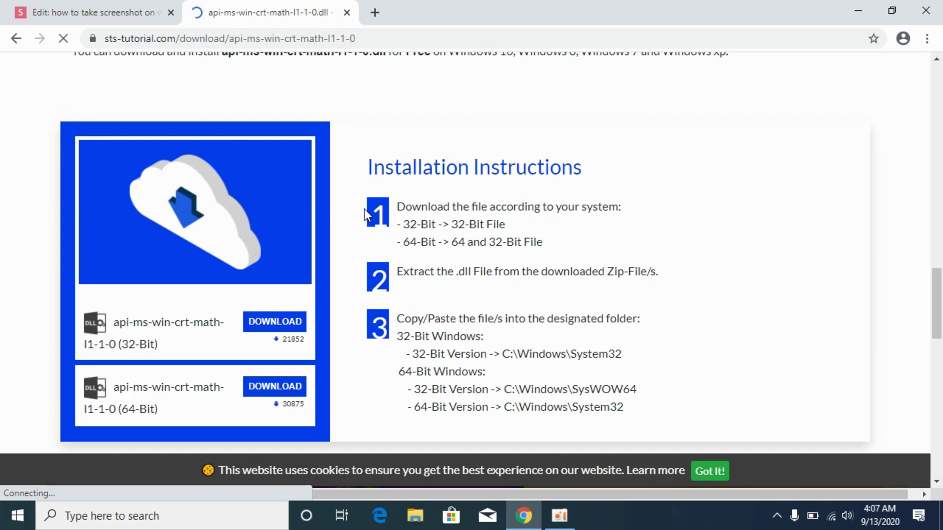
left_click_drag(122, 345, 196, 351)
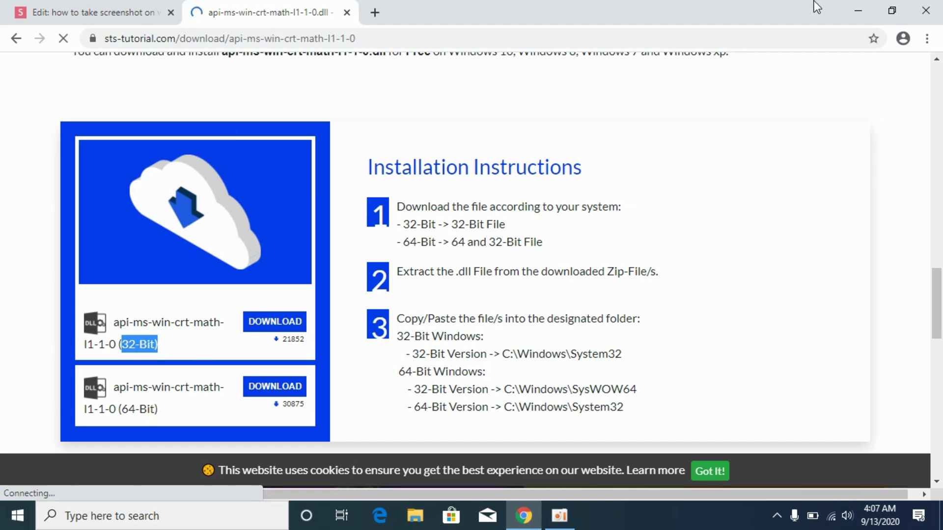
Step: Open This PC's Properties from a Start search for 'this' to check the system type
left_click(859, 10)
left_click(18, 516)
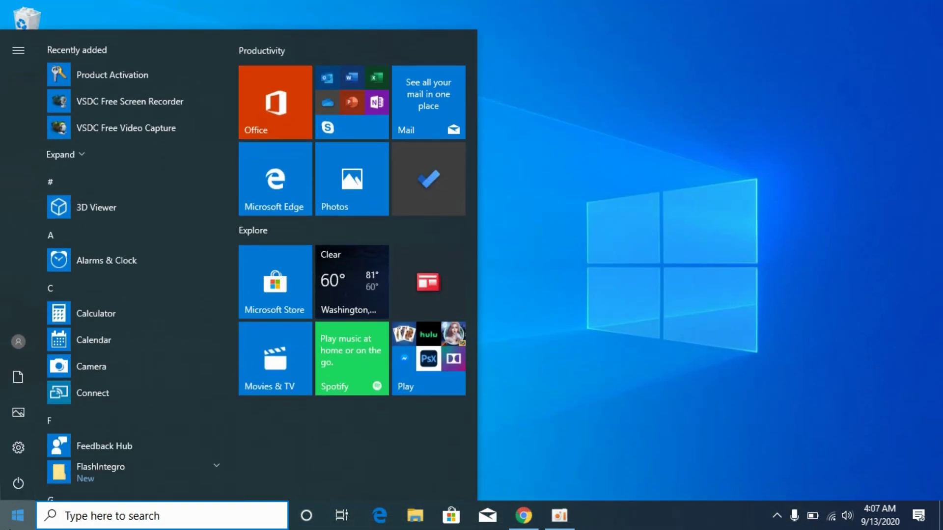
type("this")
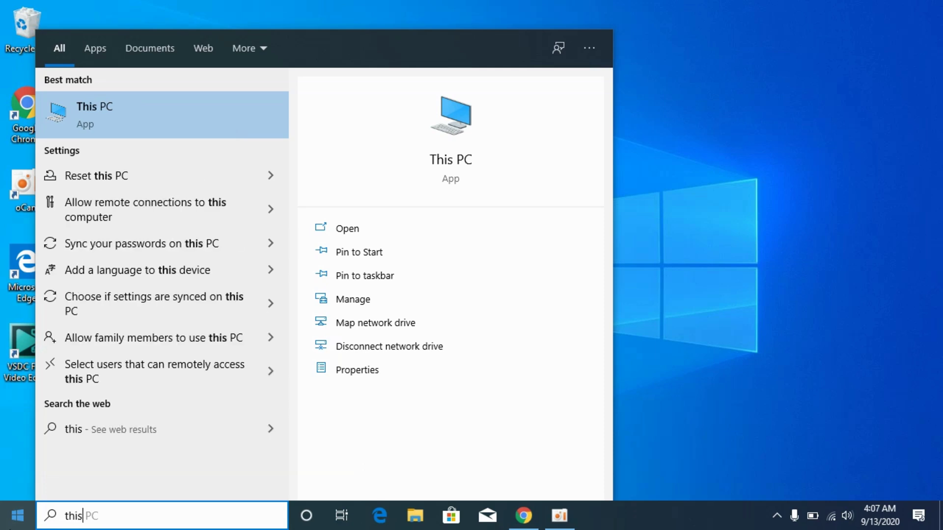
right_click(141, 108)
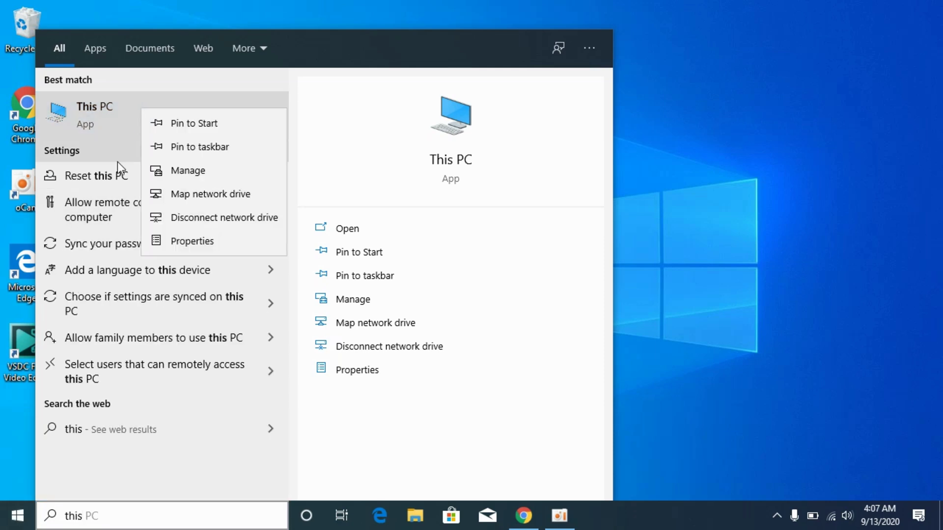
left_click(195, 241)
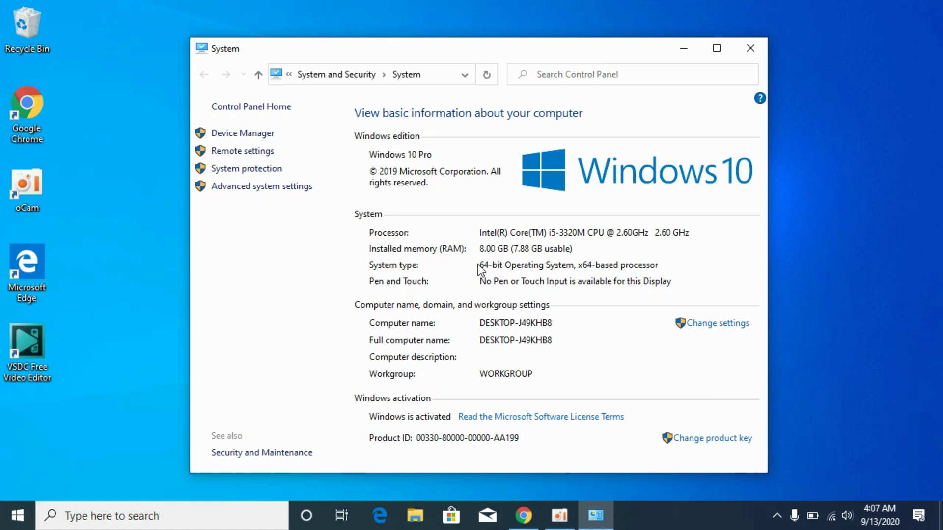
Step: Close the System window and download the 32-Bit api-ms-win-crt-math-l1-1-0 zip from sts-tutorial
left_click(749, 48)
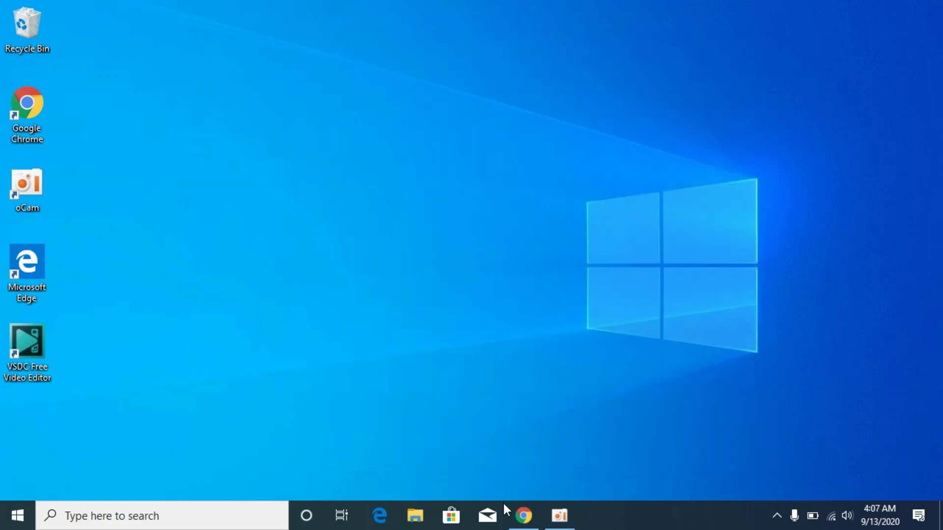
left_click(524, 515)
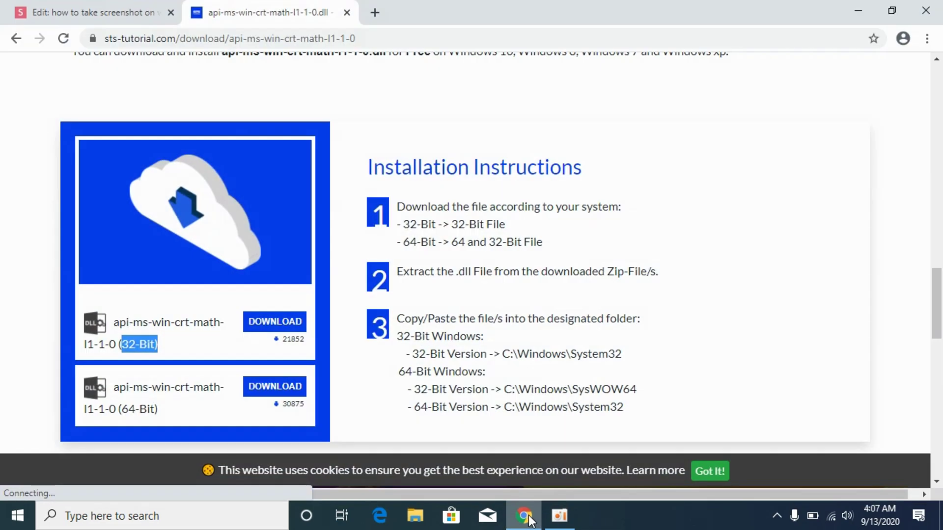
left_click(38, 338)
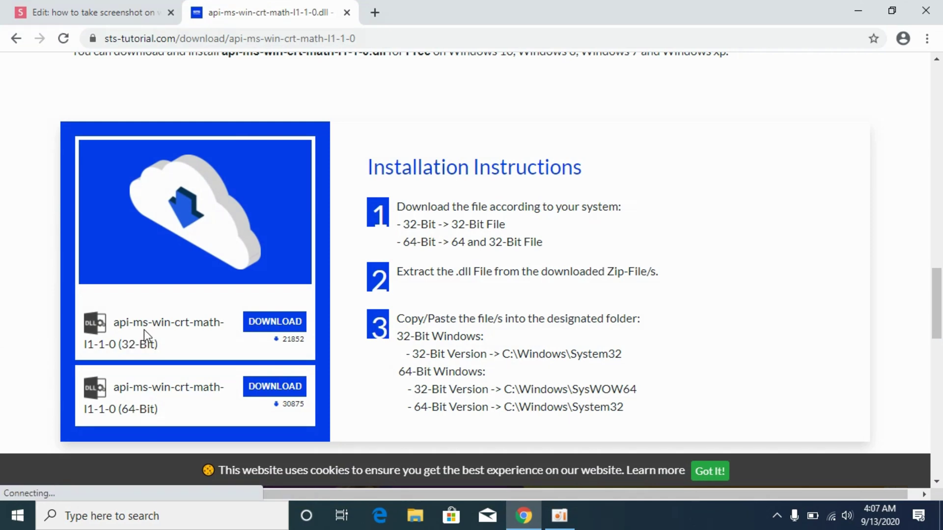
left_click_drag(105, 343, 273, 328)
left_click(274, 324)
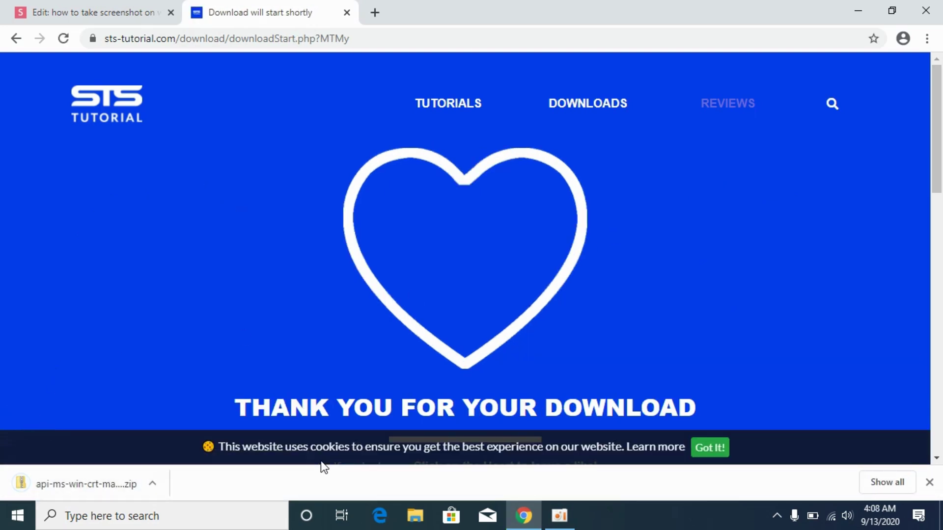
Step: Open the downloaded zip in Downloads, enter its 32-Bit folder and copy api-ms-win-crt-math-l1-1-0.dll
left_click(413, 524)
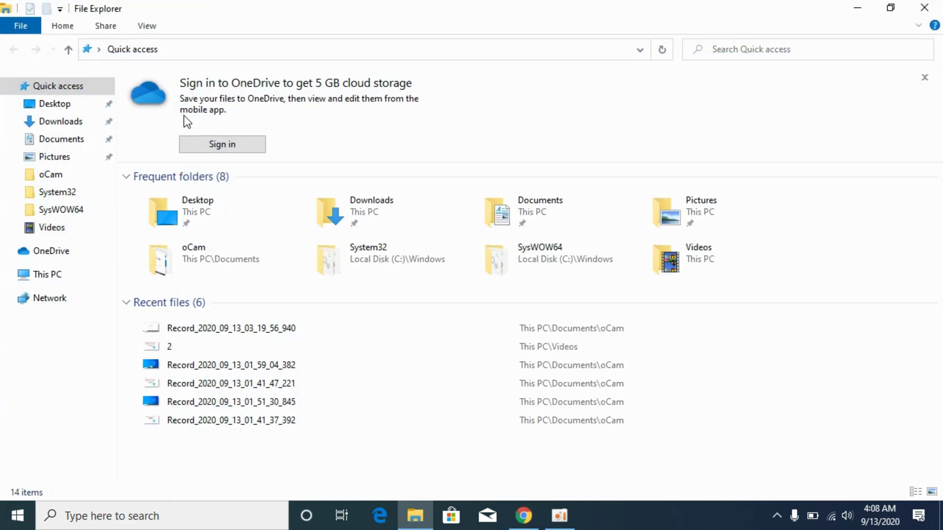
left_click(58, 123)
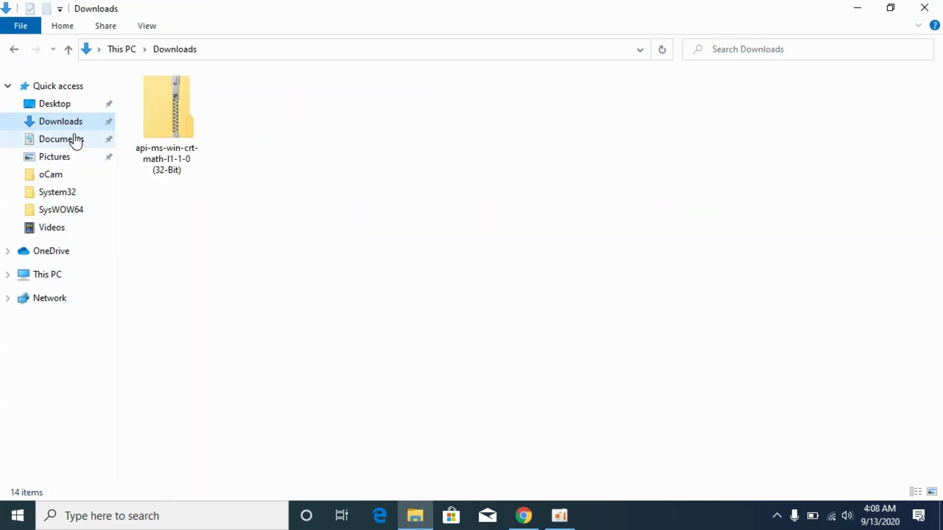
left_click(192, 105)
double_click(195, 107)
left_click(192, 113)
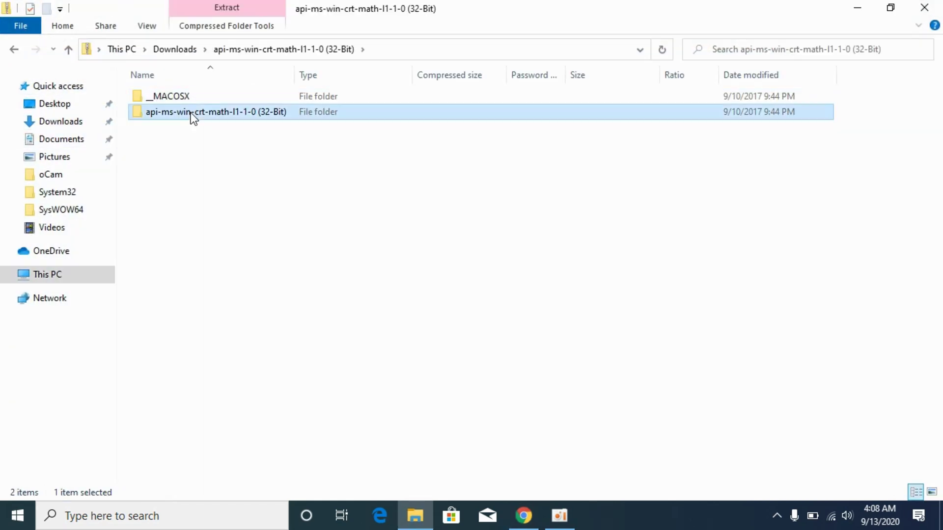
double_click(191, 113)
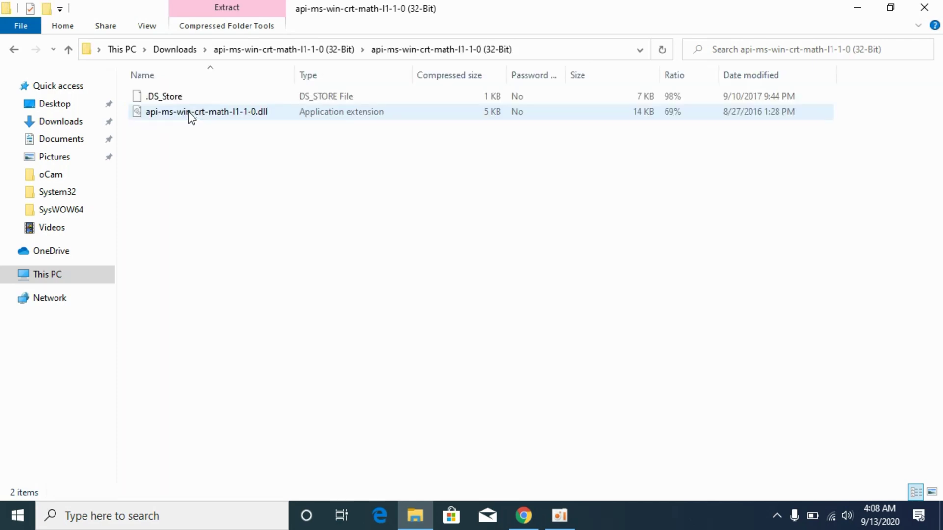
left_click(187, 111)
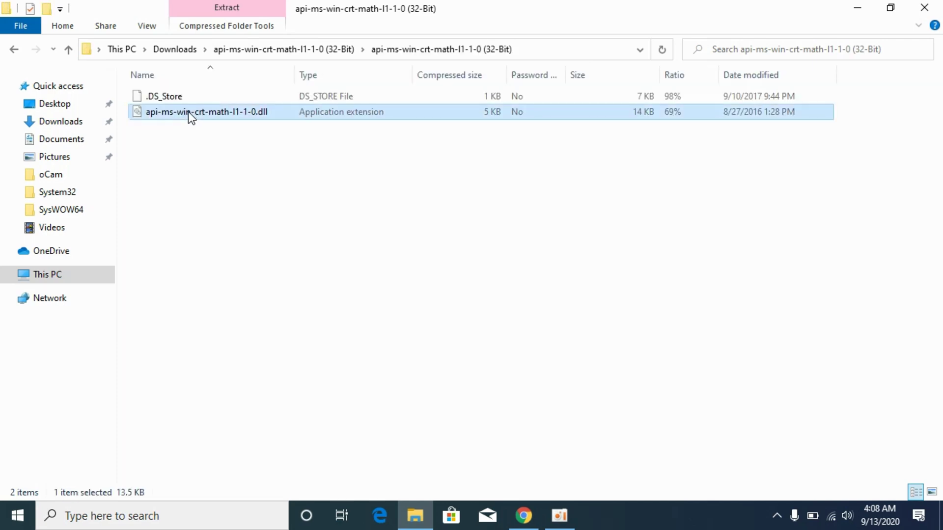
right_click(215, 120)
left_click(236, 165)
Step: Navigate through This PC and Local Disk (C:) to the C:\Windows\SysWOW64 folder
left_click(51, 278)
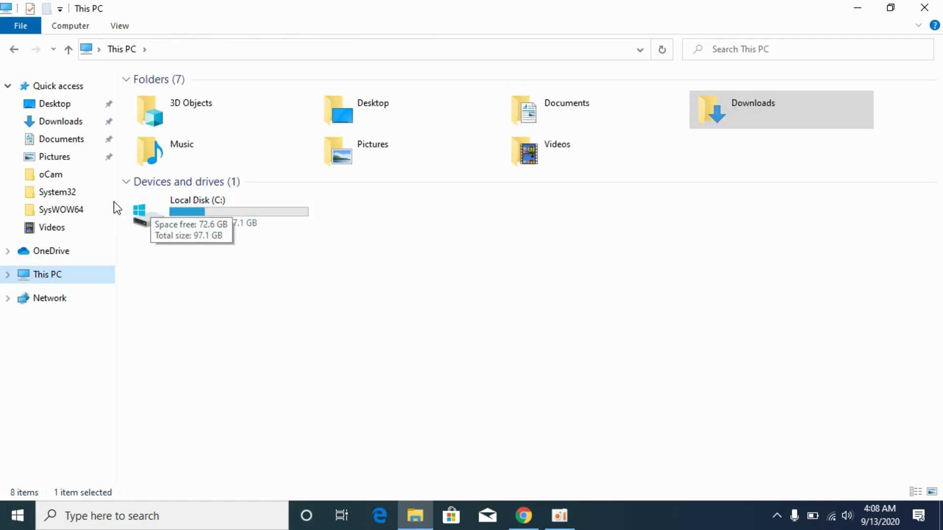
double_click(148, 211)
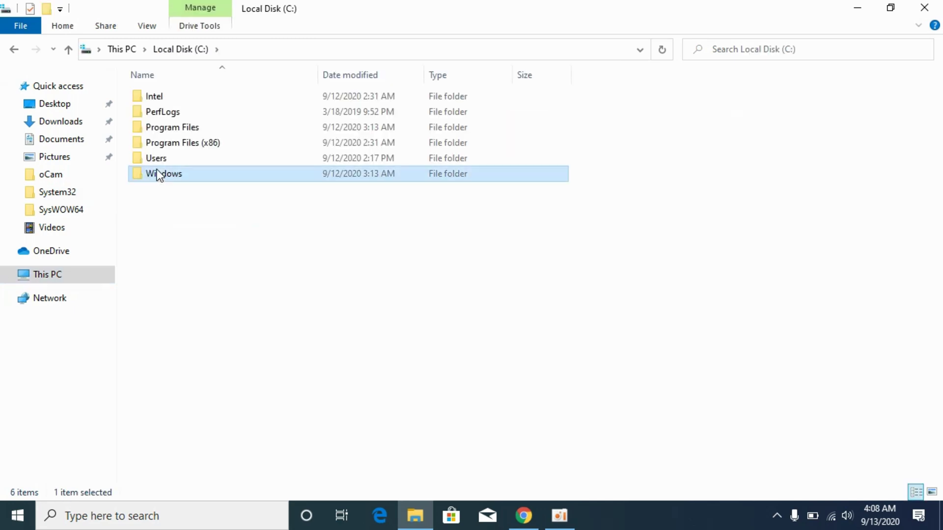
left_click(158, 170)
double_click(157, 174)
left_click_drag(938, 122, 941, 328)
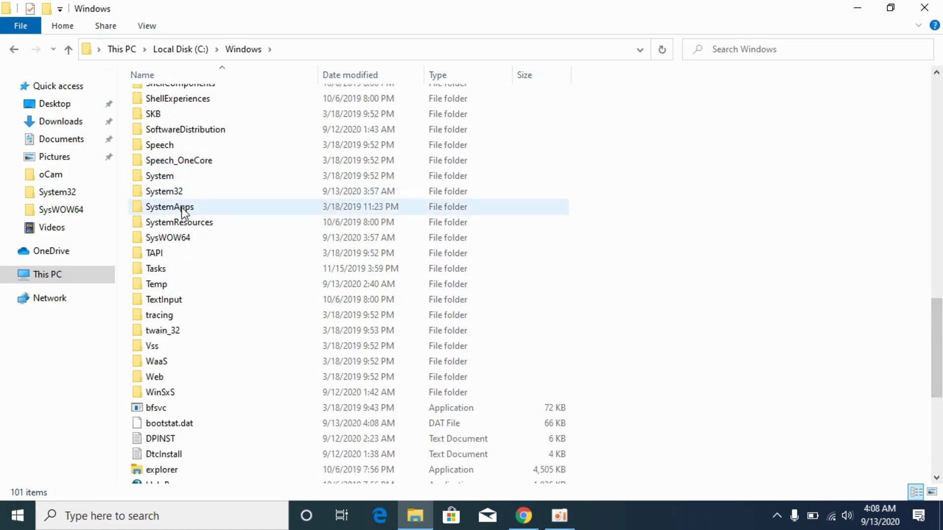
left_click(167, 239)
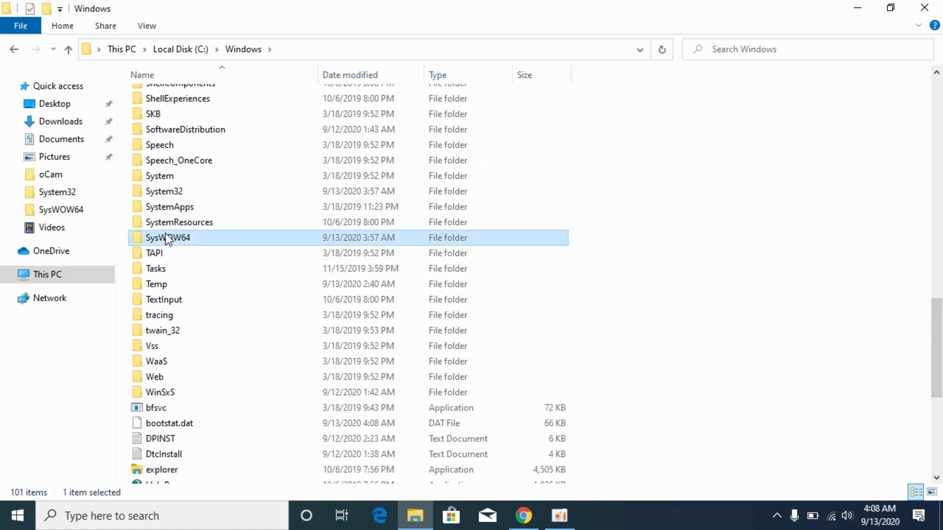
double_click(224, 244)
Step: Paste the dll into SysWOW64 with administrator permission, then return to the Windows folder
right_click(756, 123)
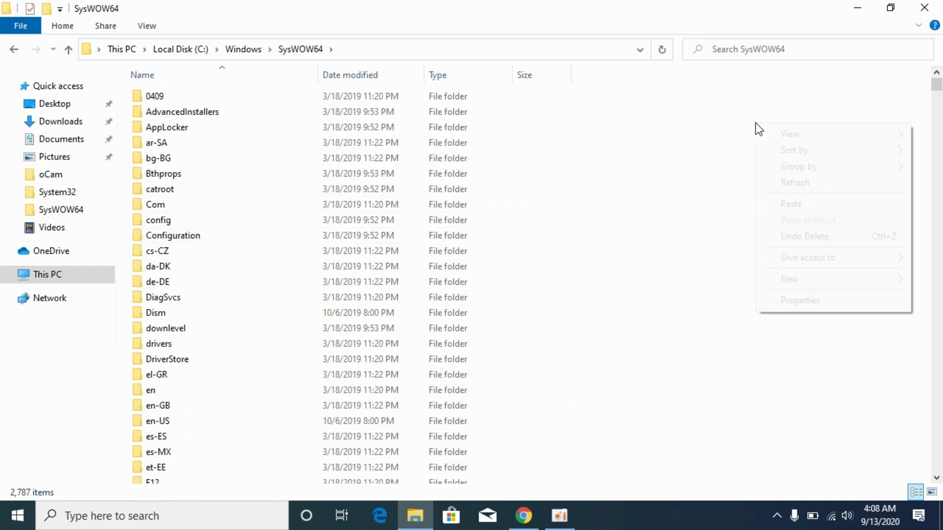
left_click(816, 207)
left_click(445, 158)
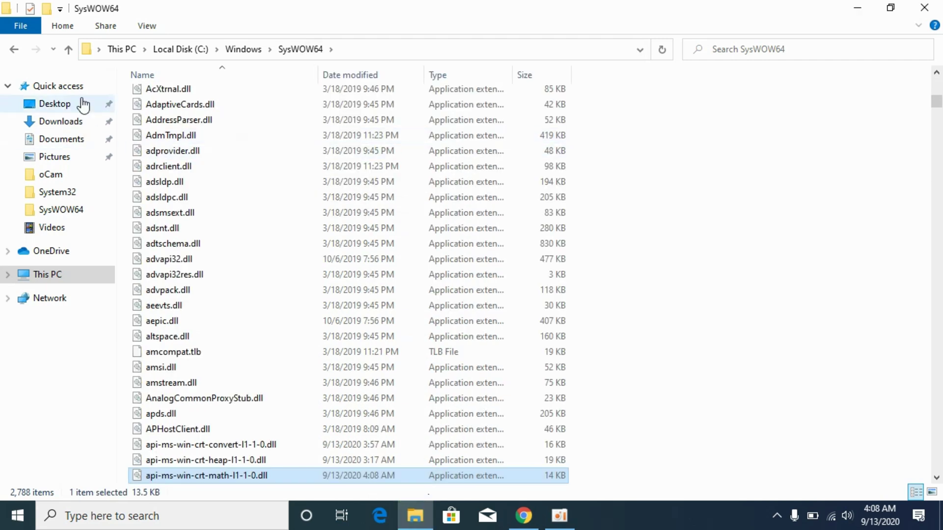
left_click(14, 49)
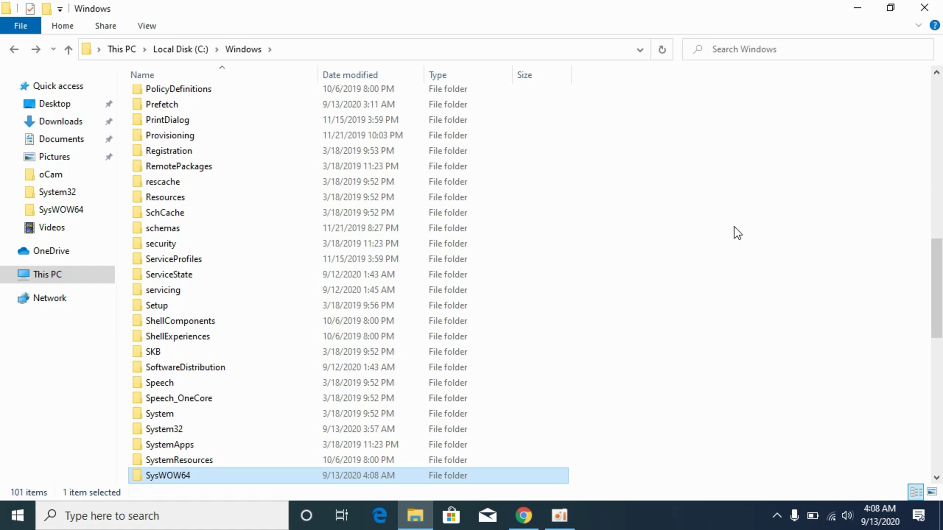
Step: Return to the DLL download page and download the 64-Bit api-ms-win-crt-math-l1-1-0 zip
left_click(524, 516)
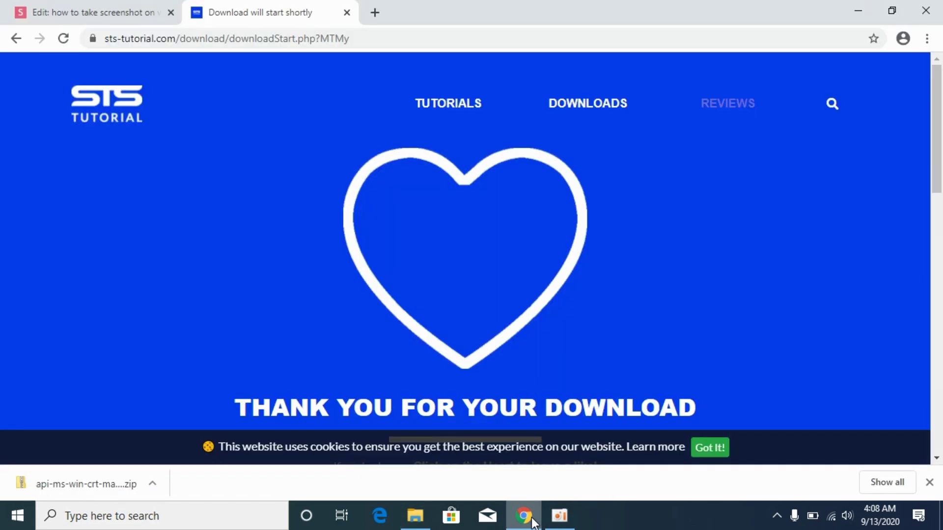
left_click(18, 39)
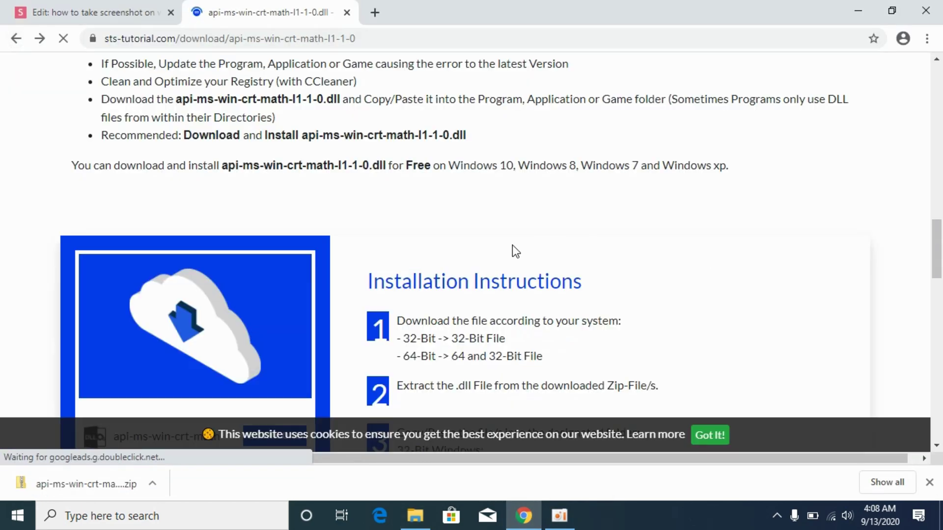
scroll(514, 249, "down", 3)
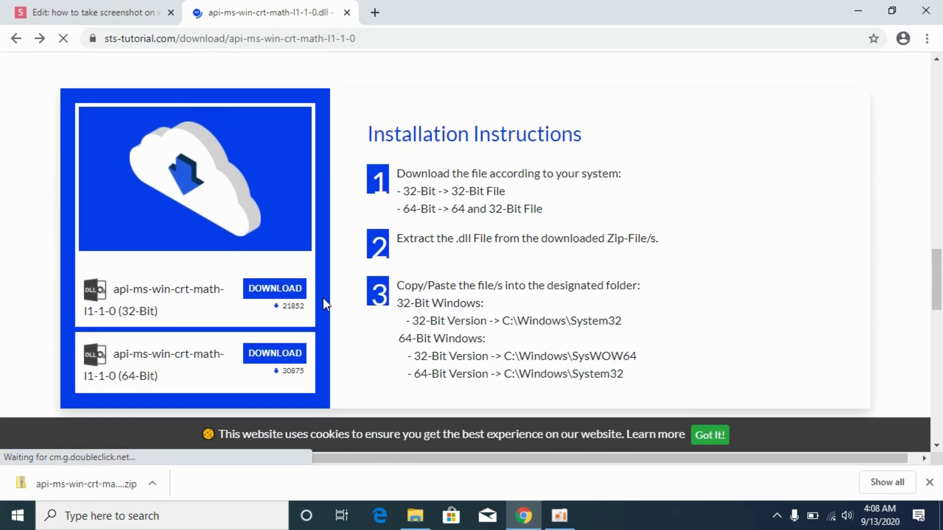
left_click_drag(129, 311, 241, 323)
left_click_drag(119, 376, 191, 381)
left_click_drag(122, 311, 169, 312)
left_click_drag(110, 376, 161, 381)
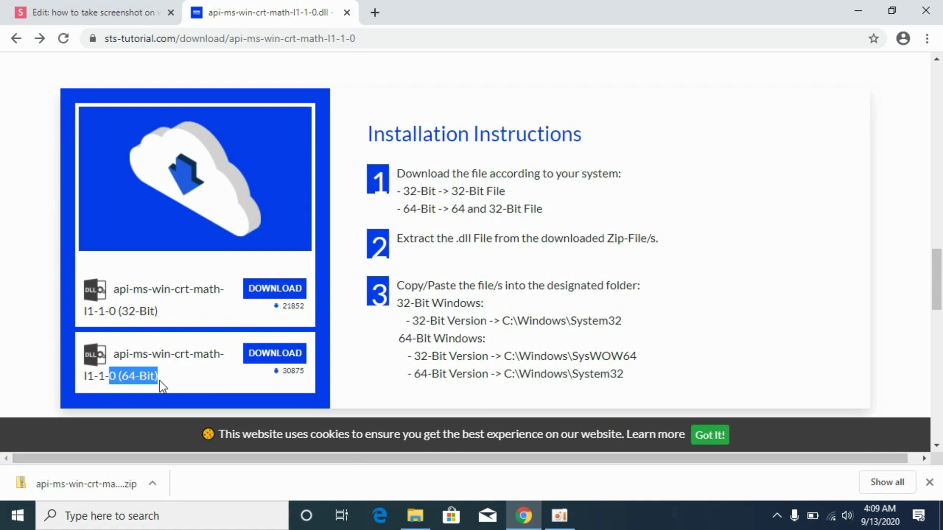
left_click(274, 362)
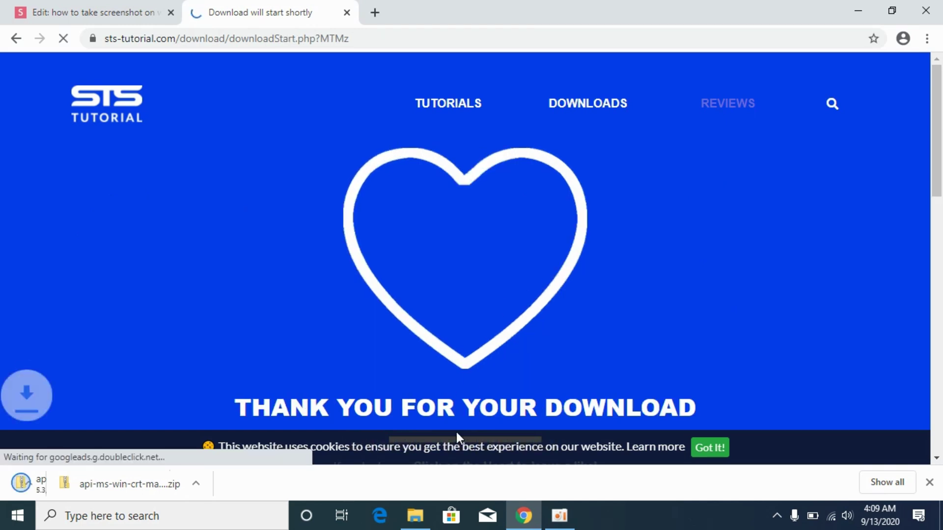
Step: Open Downloads in a second, smaller window over the Windows folder
left_click(416, 517)
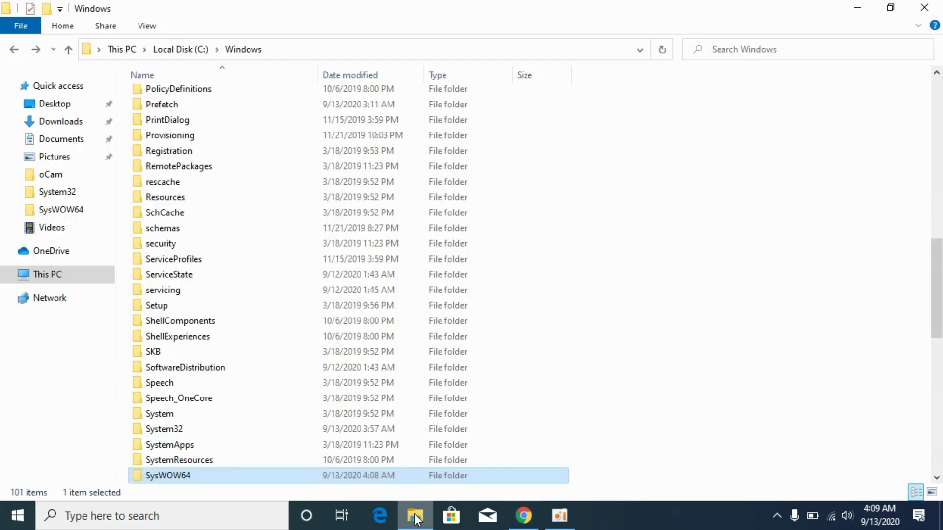
right_click(71, 127)
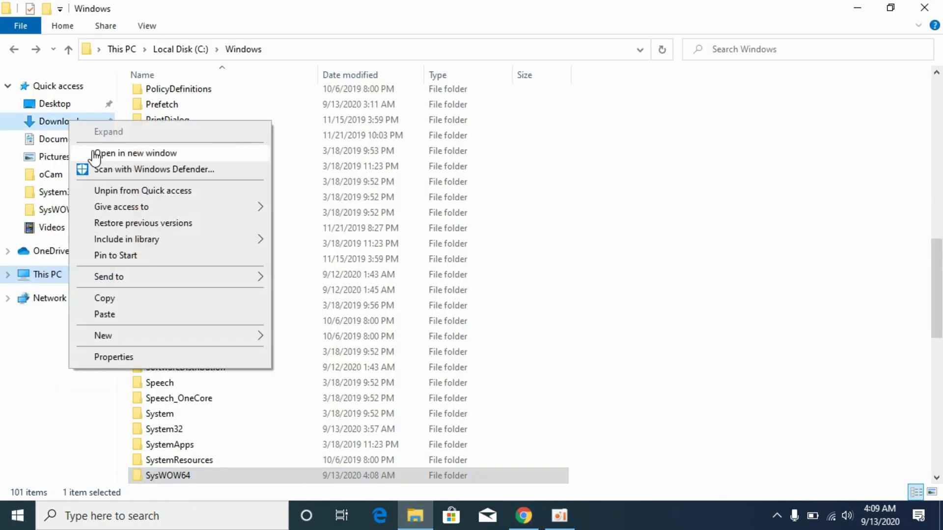
left_click(160, 155)
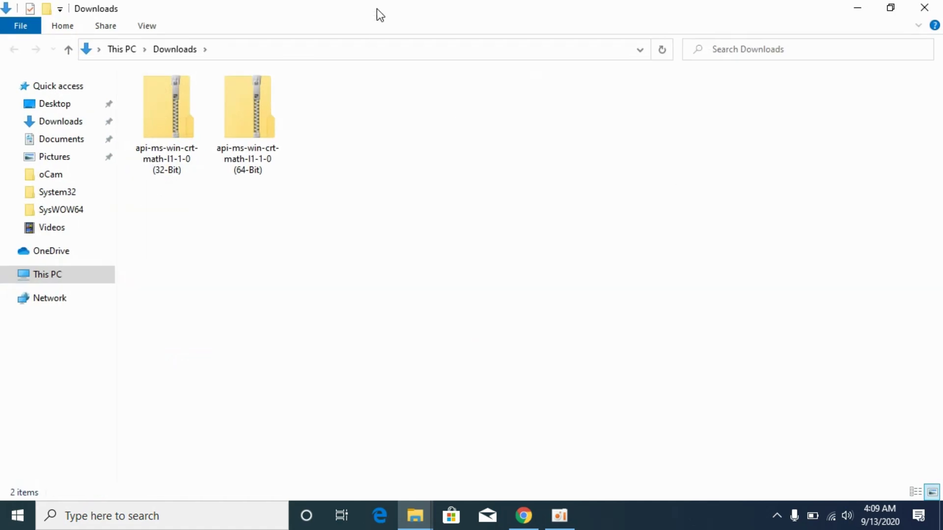
left_click(891, 7)
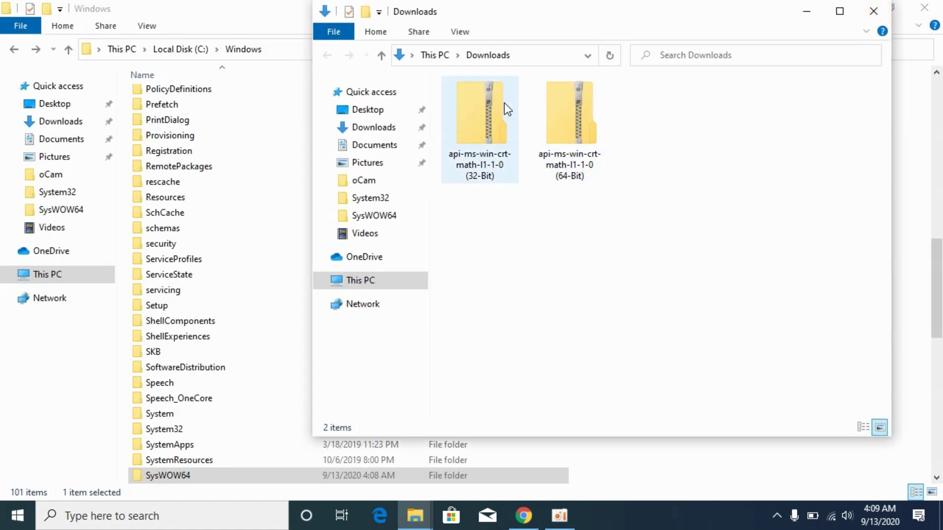
Step: Open the 32-Bit zip's inner folder and copy api-ms-win-crt-math-l1-1-0.dll
double_click(475, 130)
left_click(511, 121)
double_click(511, 121)
left_click(509, 119)
right_click(508, 120)
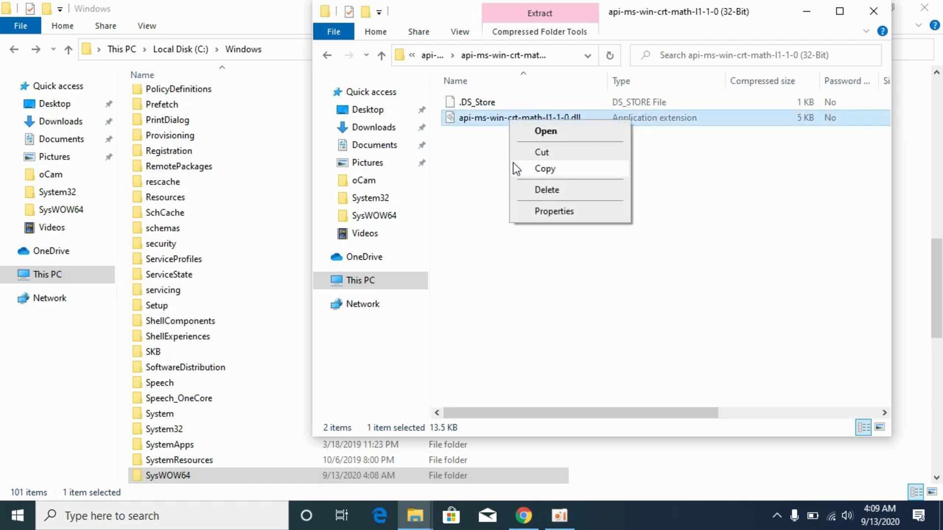
left_click(542, 170)
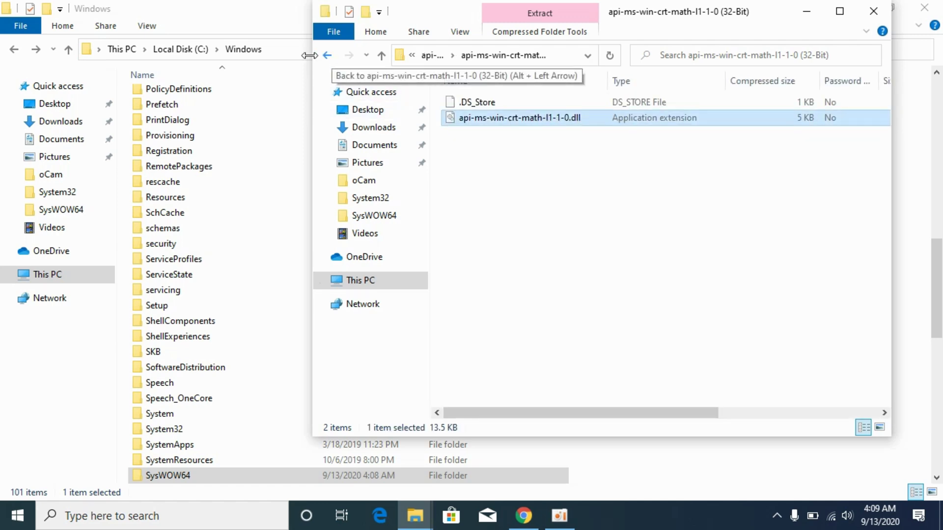
Step: Open SysWOW64 and paste the 32-bit dll, replacing the existing file with administrator permission
left_click(246, 1)
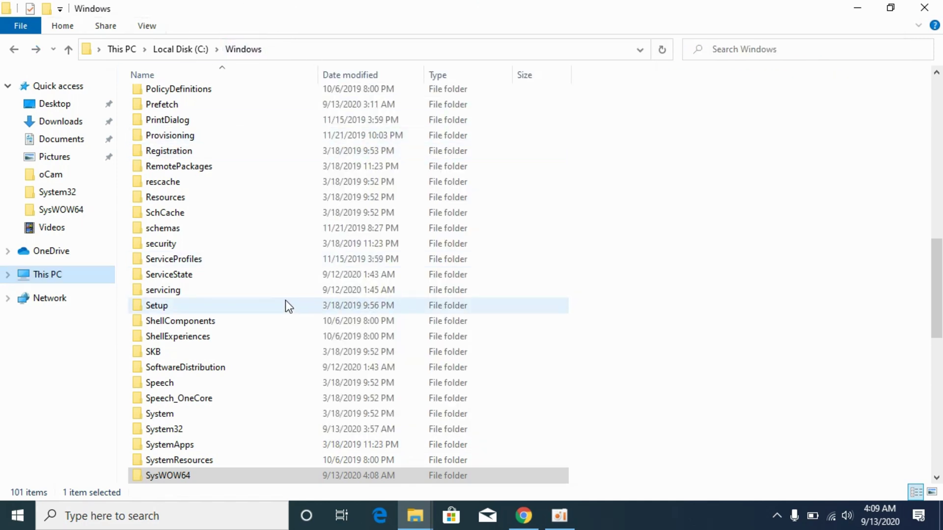
scroll(777, 301, "down", 3)
left_click(142, 329)
double_click(175, 329)
right_click(716, 199)
left_click(757, 281)
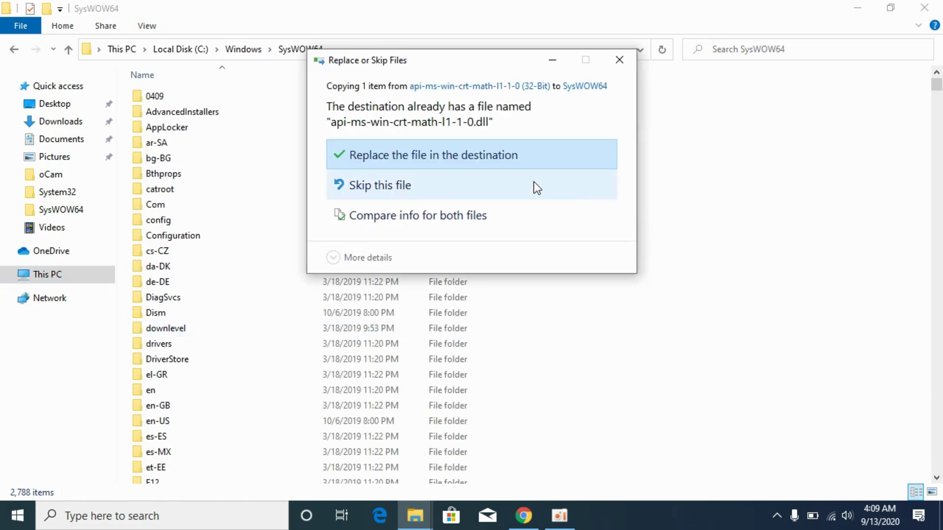
left_click(402, 152)
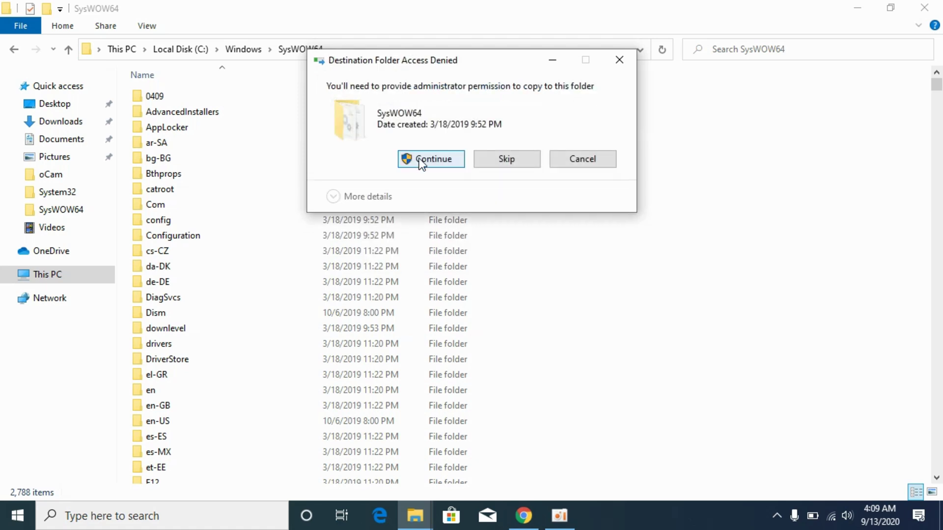
left_click(421, 160)
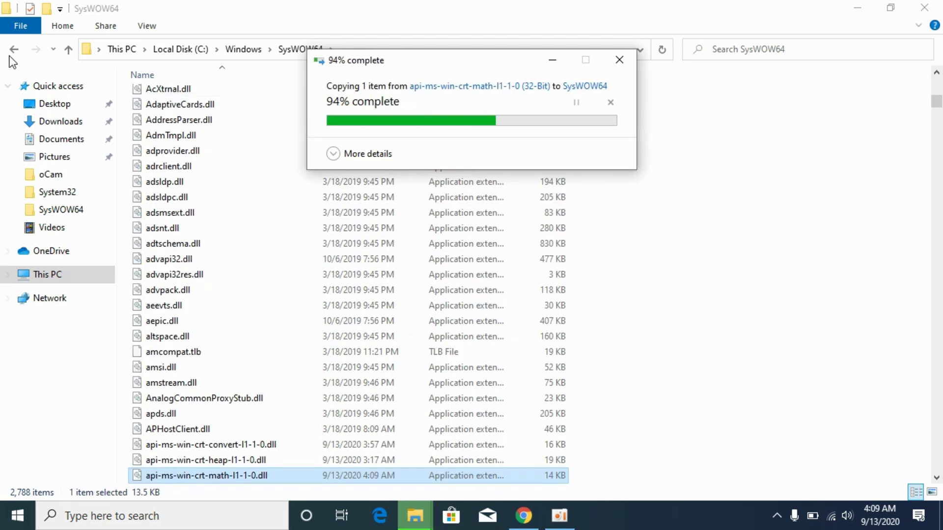
Step: From Downloads, open the 64-Bit zip's inner folder and copy api-ms-win-crt-math-l1-1-0.dll
left_click(14, 50)
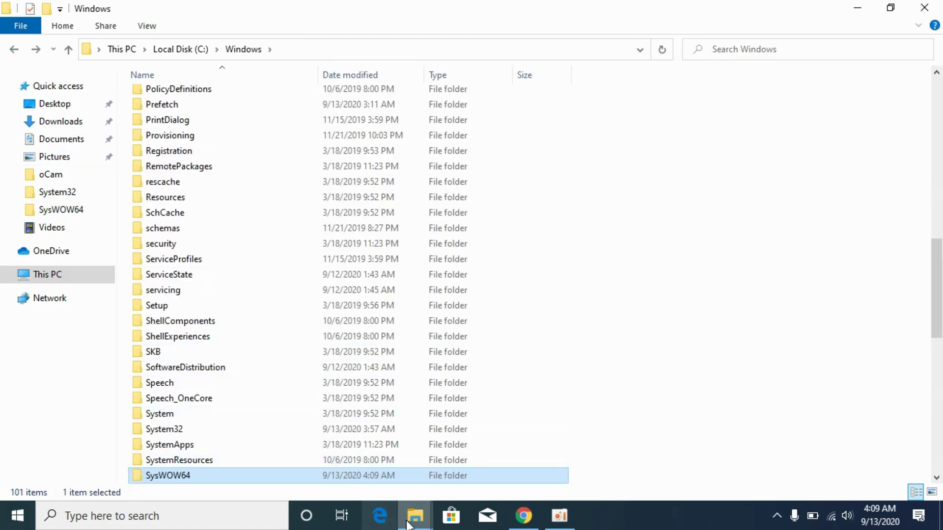
mouse_move(411, 520)
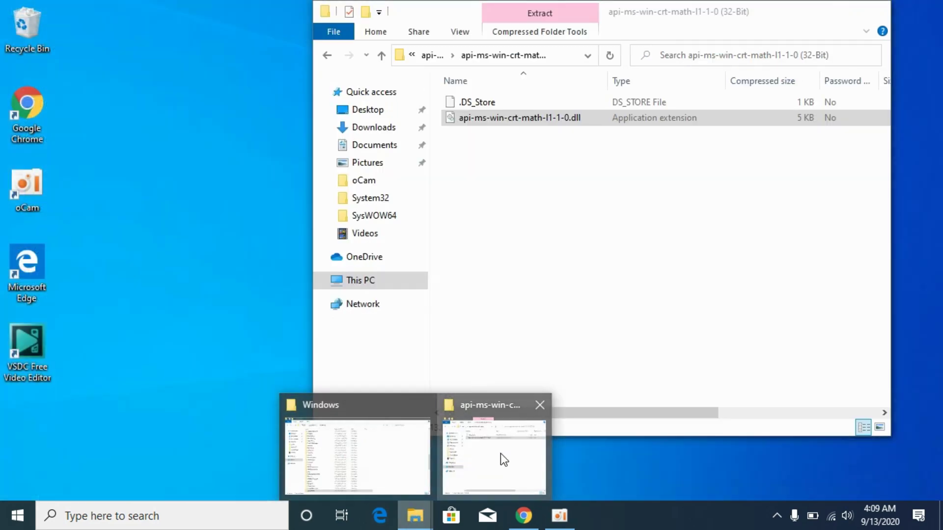
left_click(500, 453)
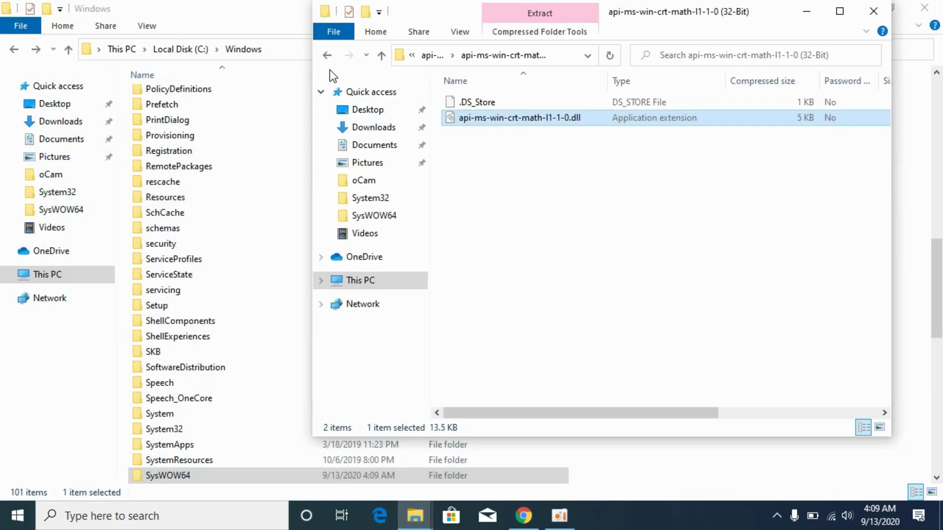
left_click(327, 55)
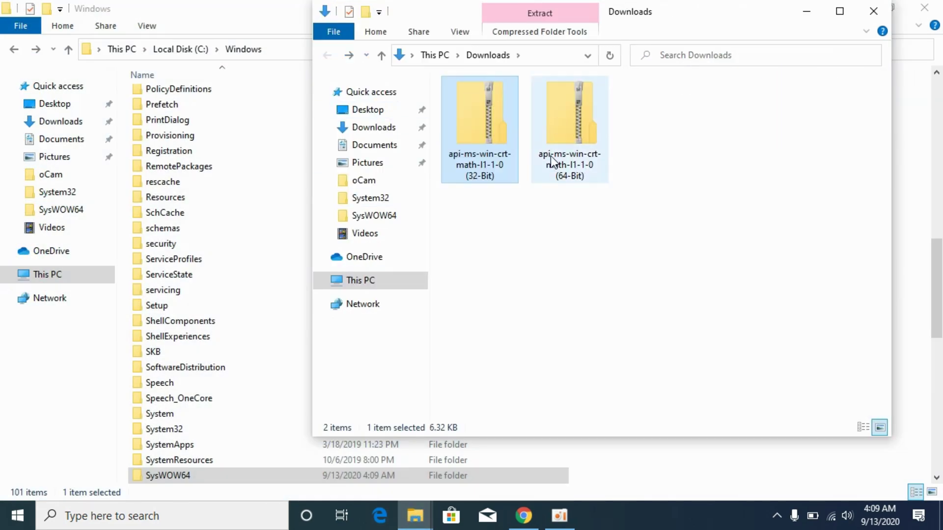
double_click(568, 98)
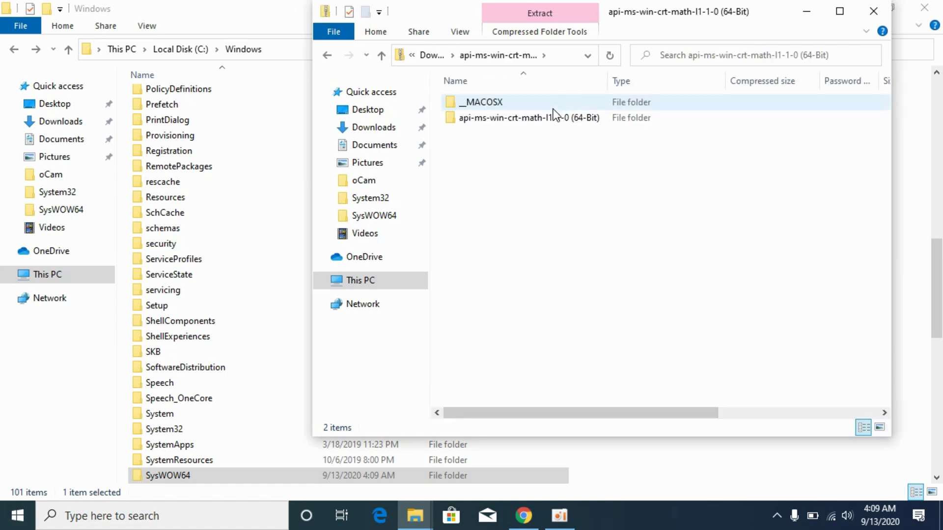
double_click(549, 116)
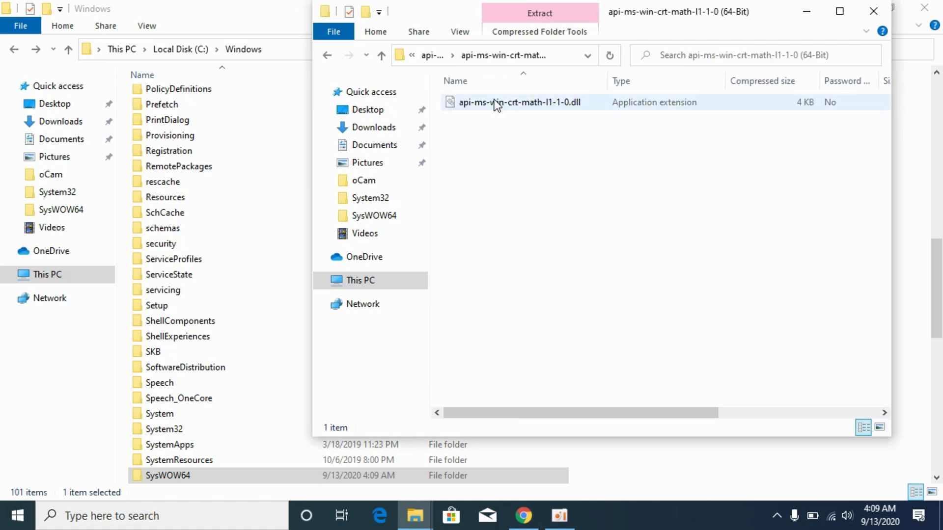
right_click(495, 101)
left_click(521, 149)
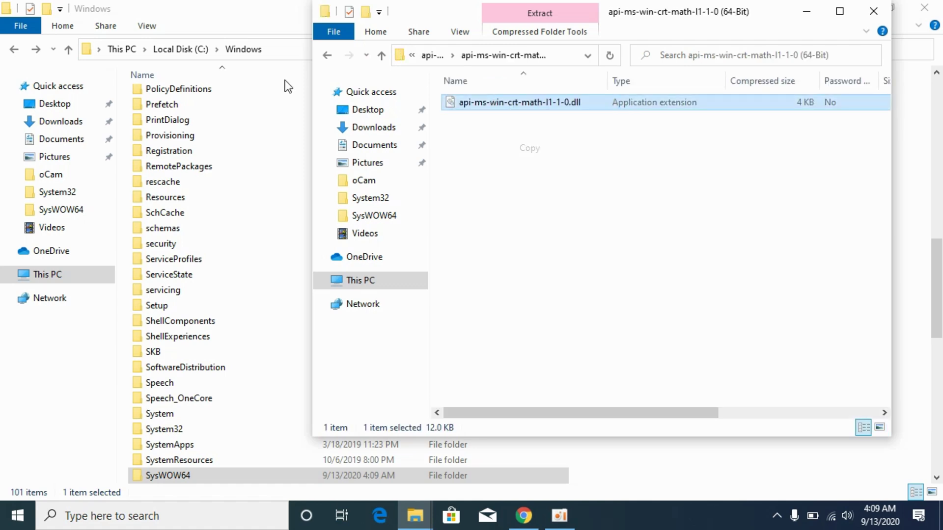
left_click(162, 6)
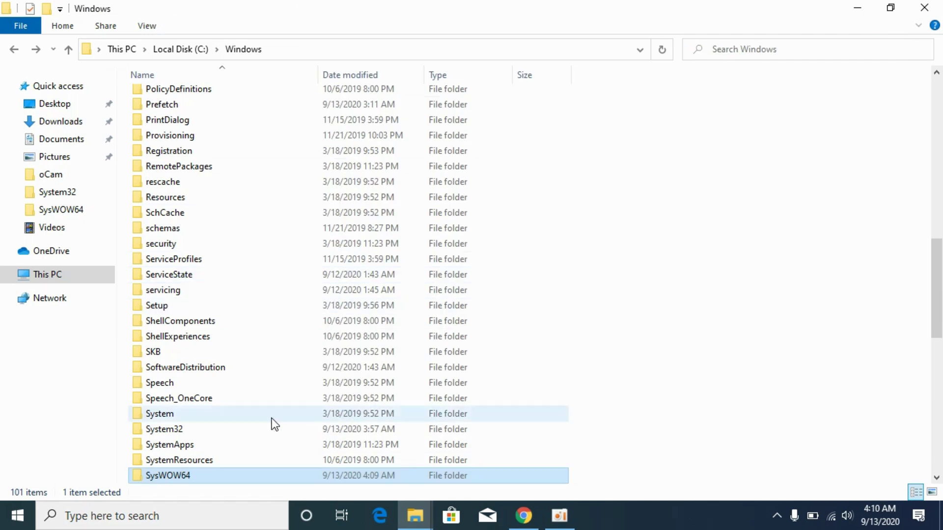
Step: Open System32 and paste the 64-bit api-ms-win-crt-math-l1-1-0.dll, granting administrator permission
double_click(158, 430)
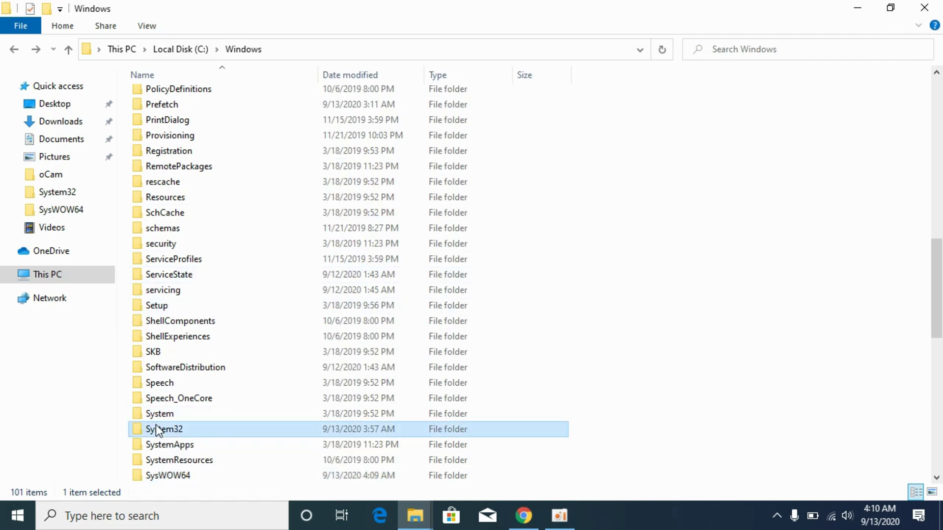
right_click(668, 204)
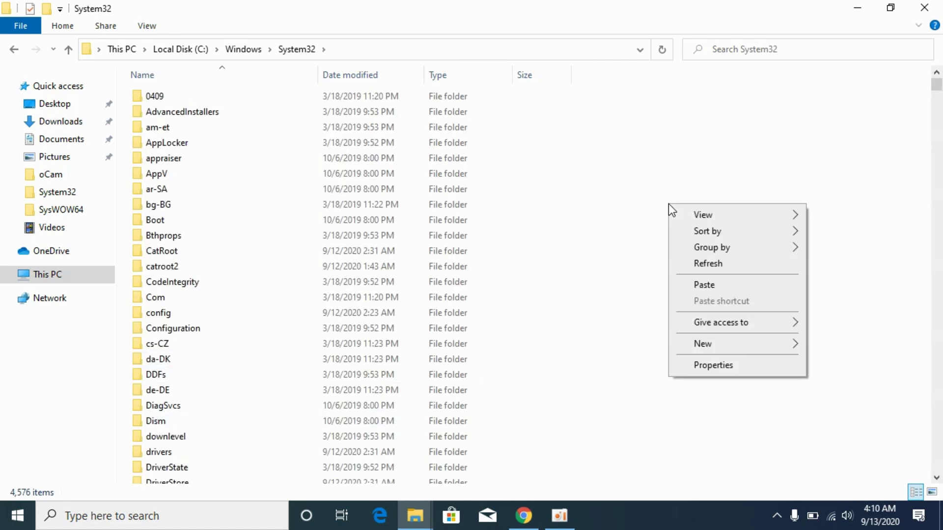
left_click(722, 285)
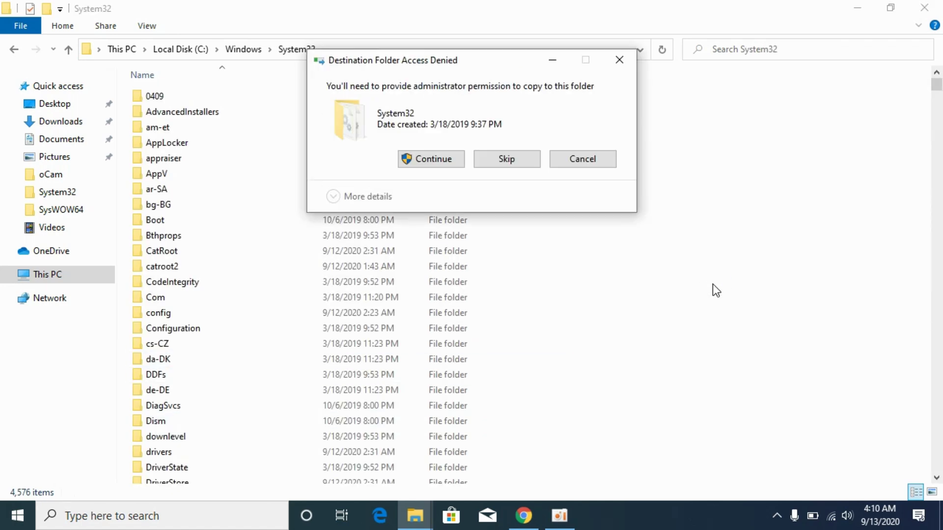
left_click(432, 157)
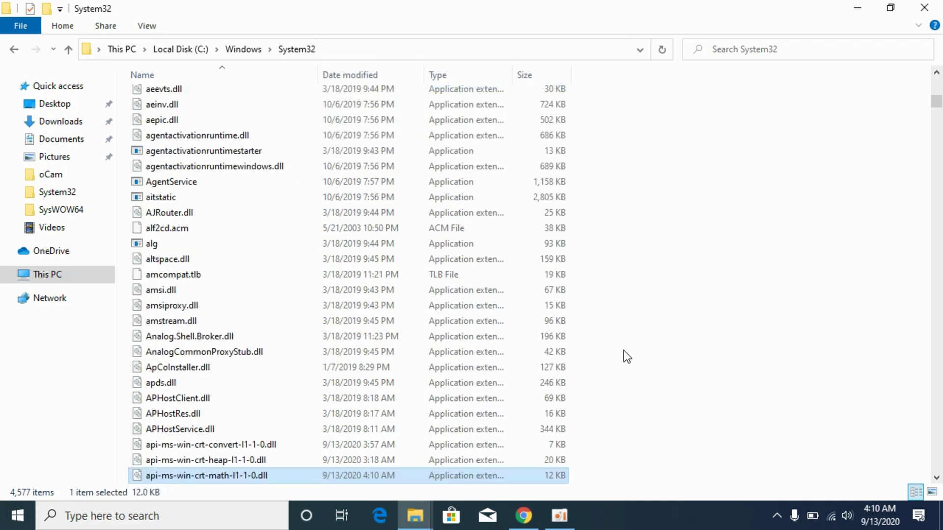
Step: Go back in Chrome to the api-ms-win-crt-math-l1-1-0 page and review its 32-bit and 64-bit installation instructions
left_click(528, 524)
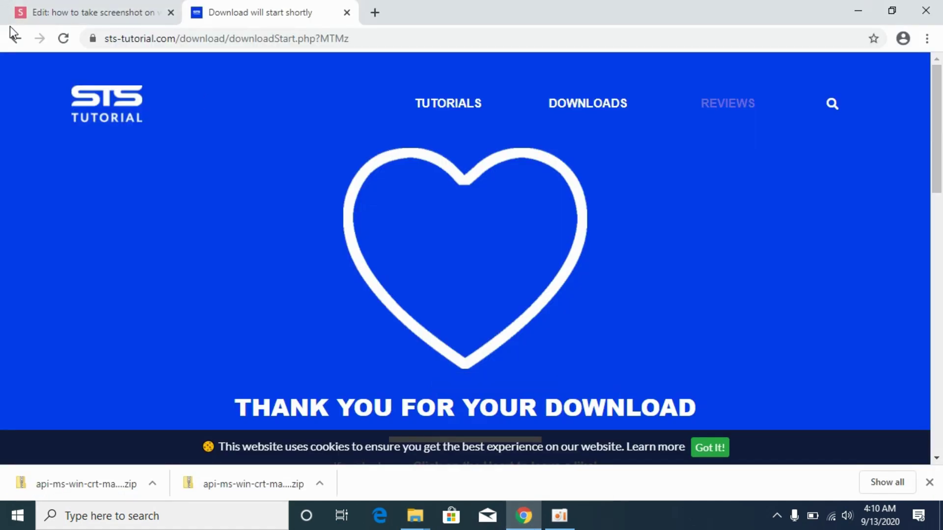
left_click(16, 39)
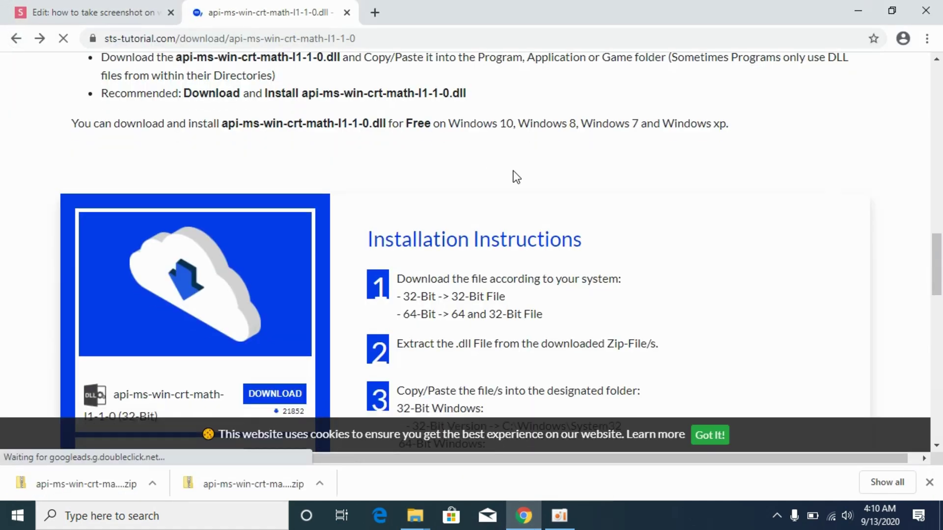
left_click_drag(396, 141, 683, 364)
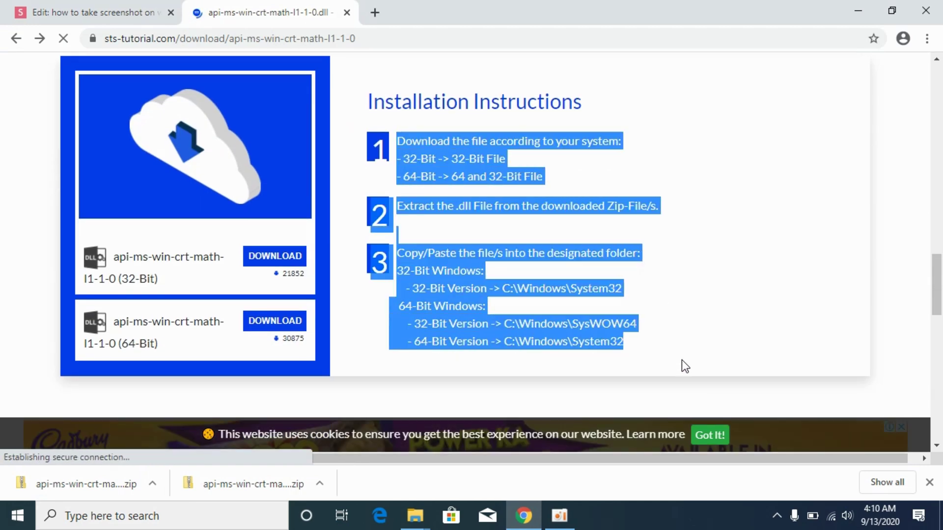
left_click(740, 278)
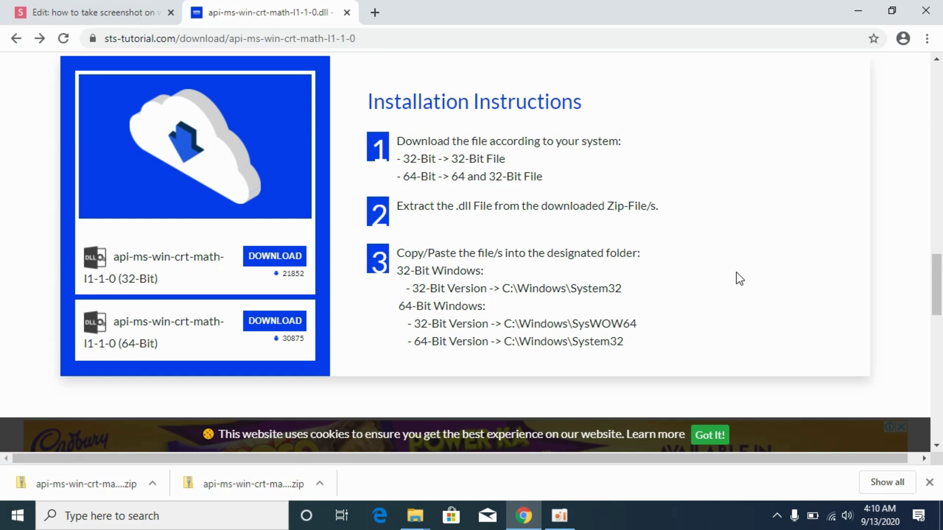